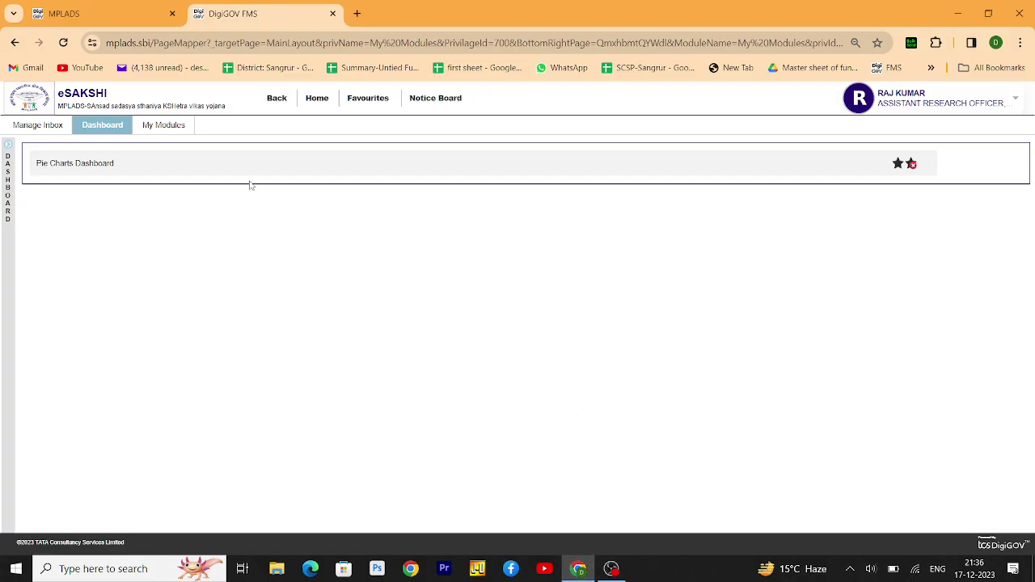
Return to the eSAKSHI home page with fund limits and 38 pending IDA work requests
left_click(317, 99)
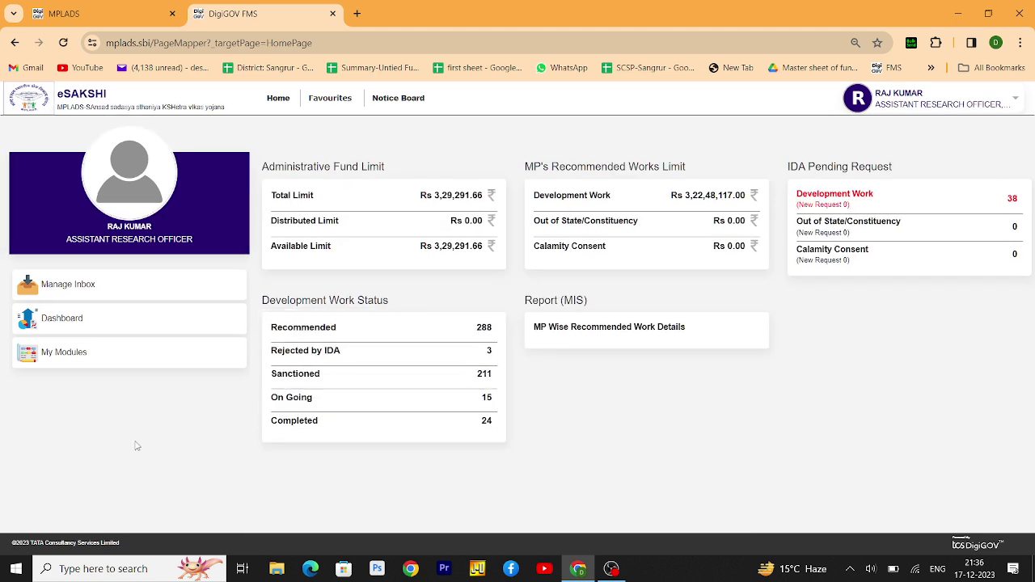
Go through My Modules > Administrative Work > Master Configuration > Manage Hierarchy - Establishment
left_click(85, 356)
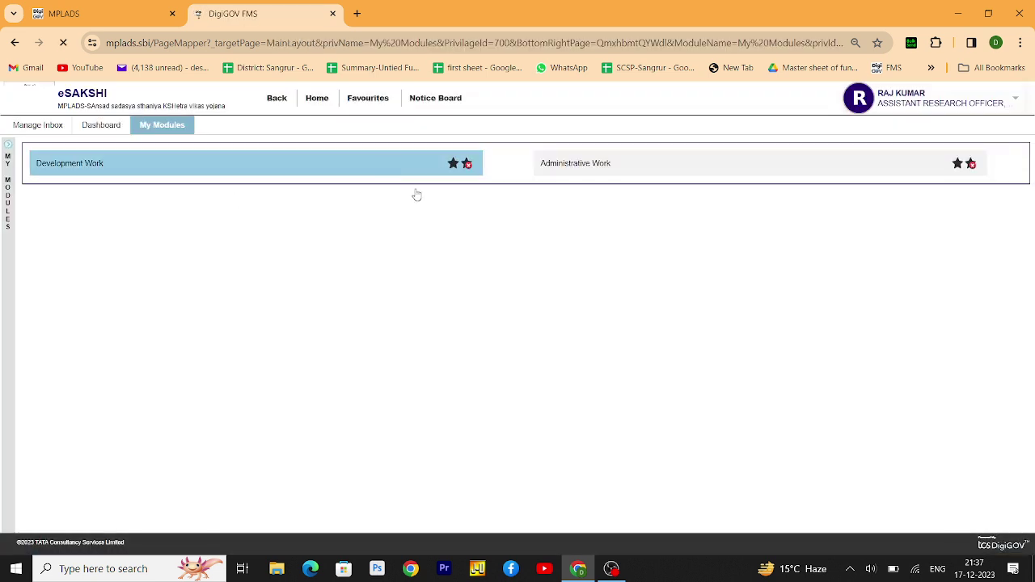
left_click(592, 175)
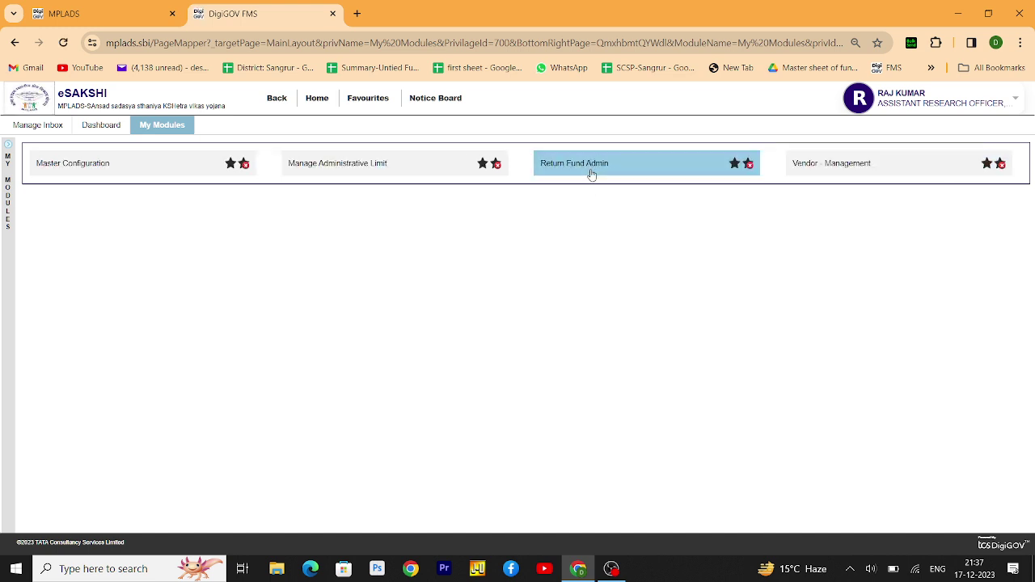
left_click(140, 174)
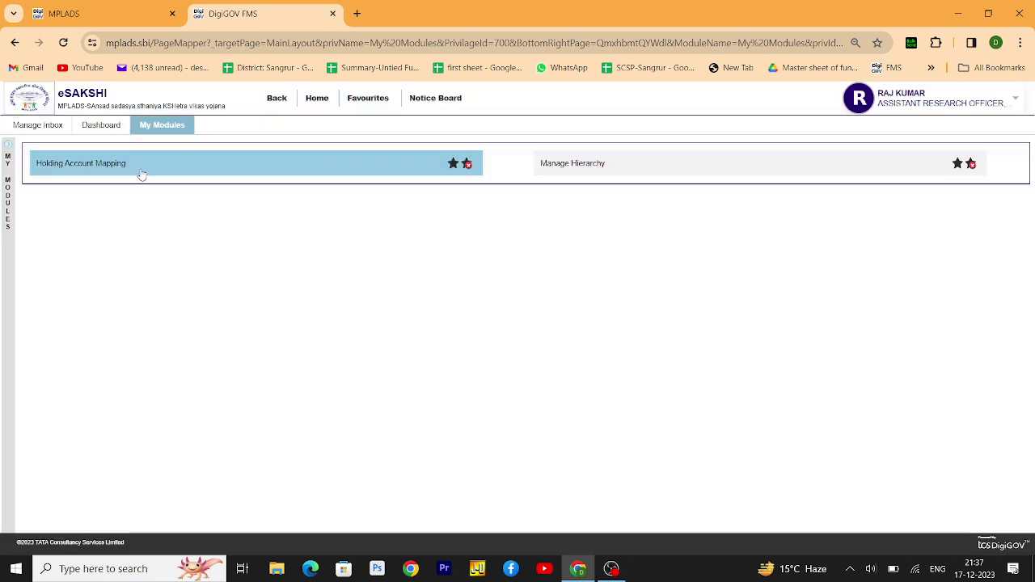
left_click(610, 166)
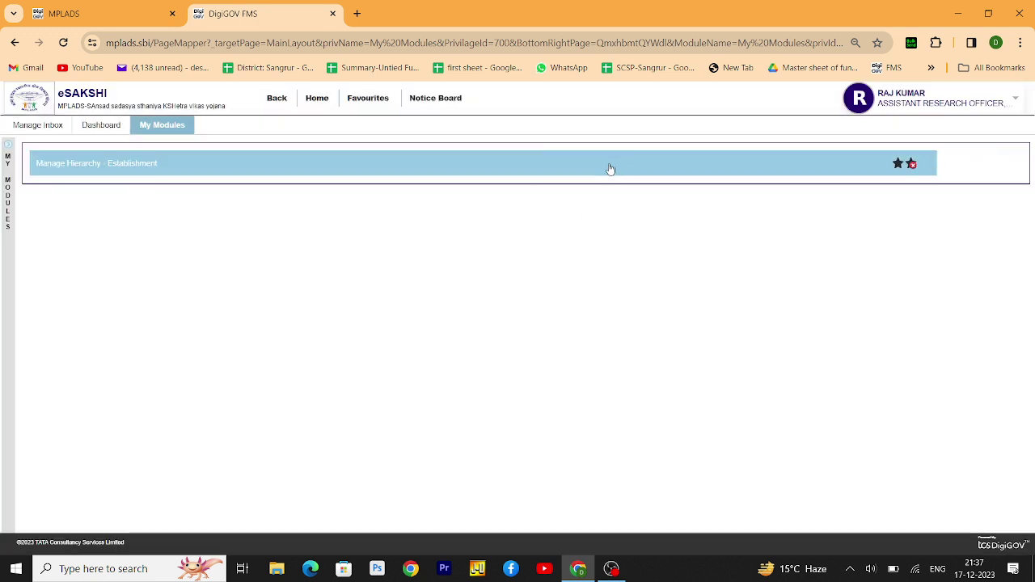
left_click(170, 169)
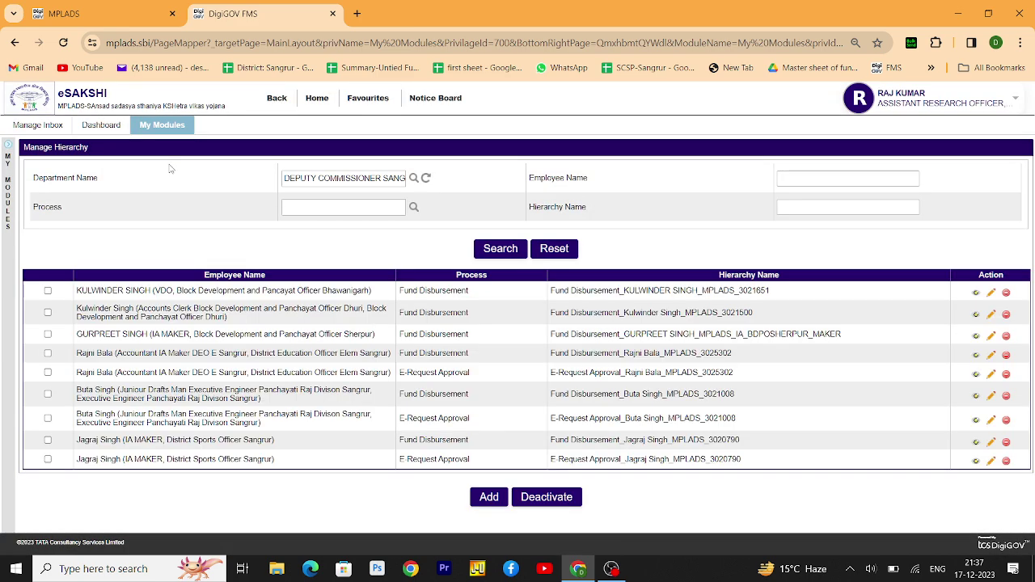
Add a new hierarchy and filter Maker candidates by BDPO Sherpur under Sangrur_IDA
left_click(493, 501)
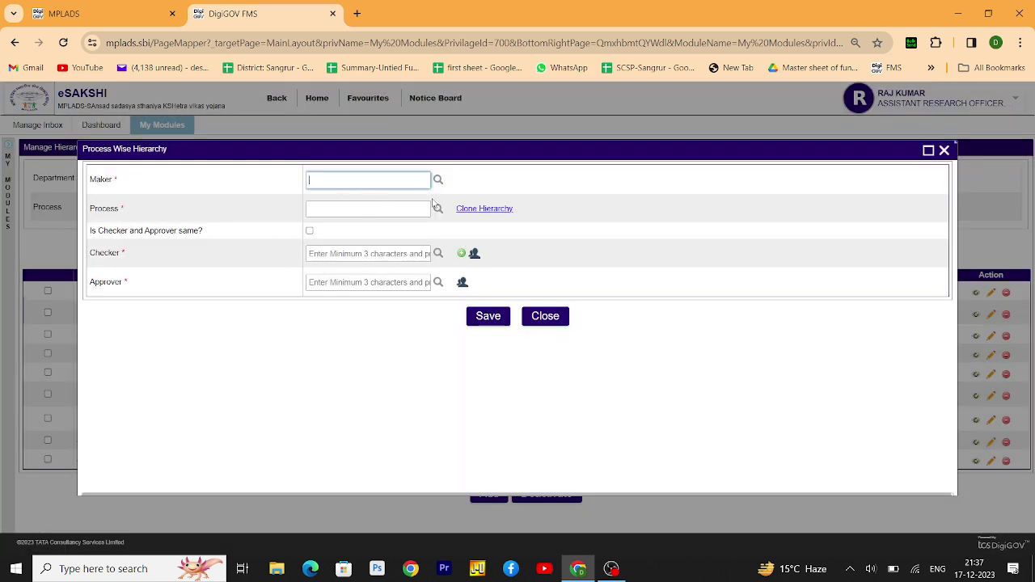
left_click(438, 182)
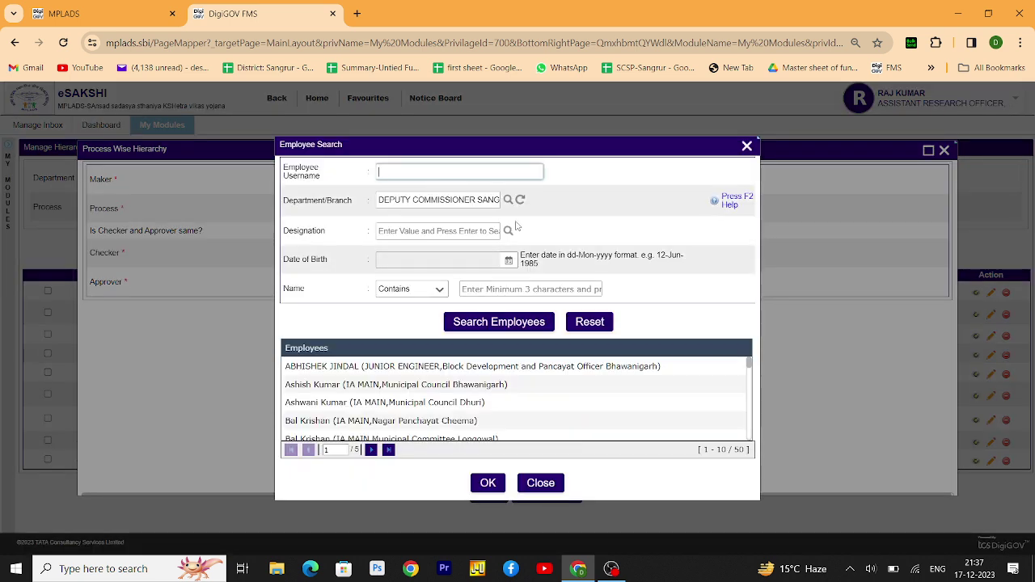
left_click(508, 201)
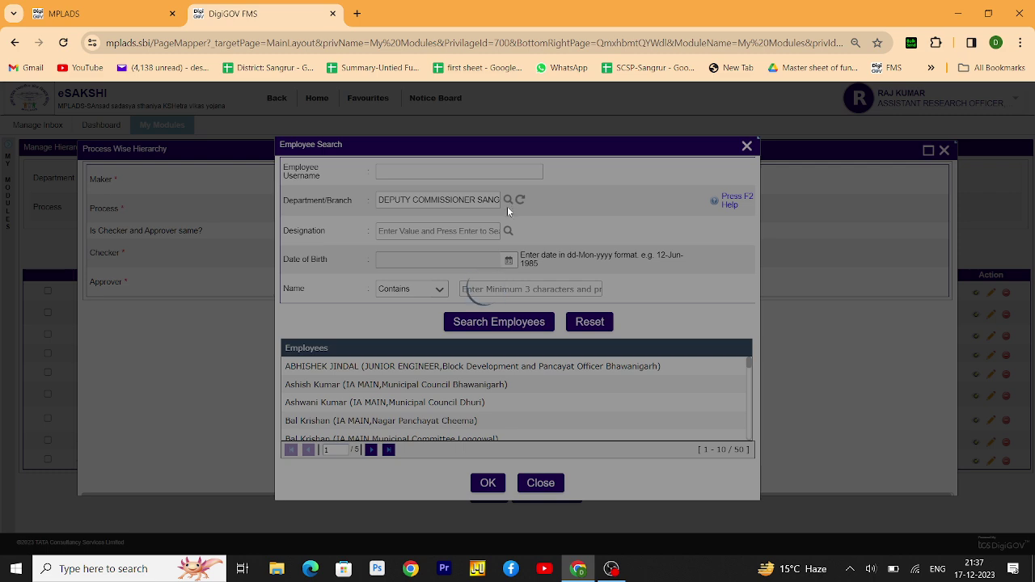
scroll(445, 324, "down", 5)
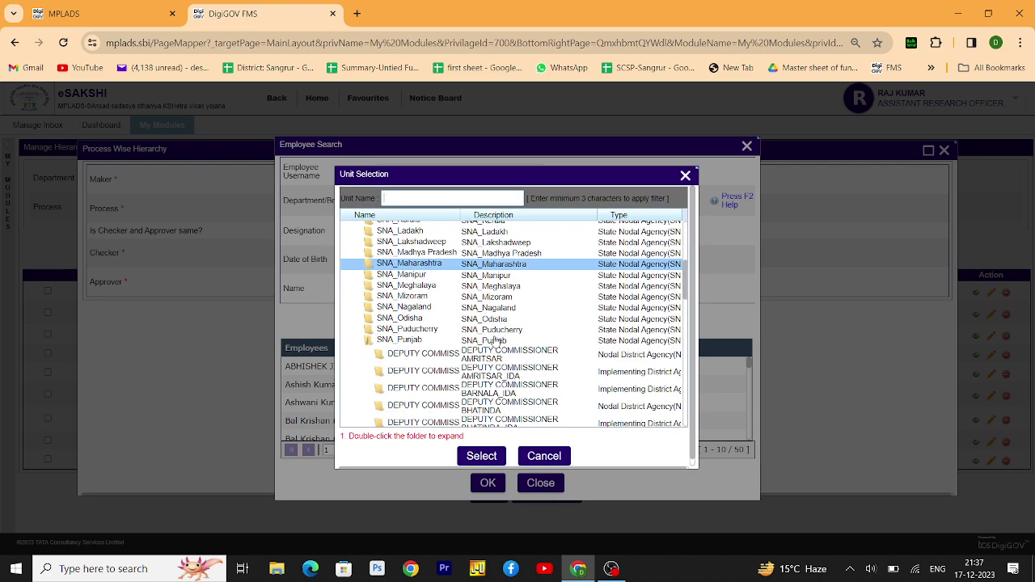
scroll(469, 356, "down", 6)
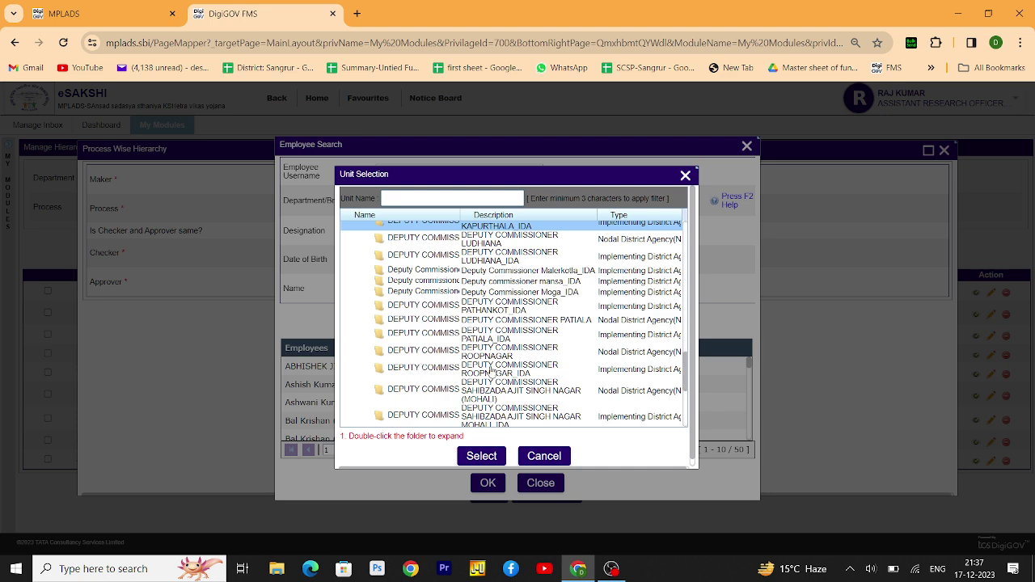
scroll(506, 360, "down", 5)
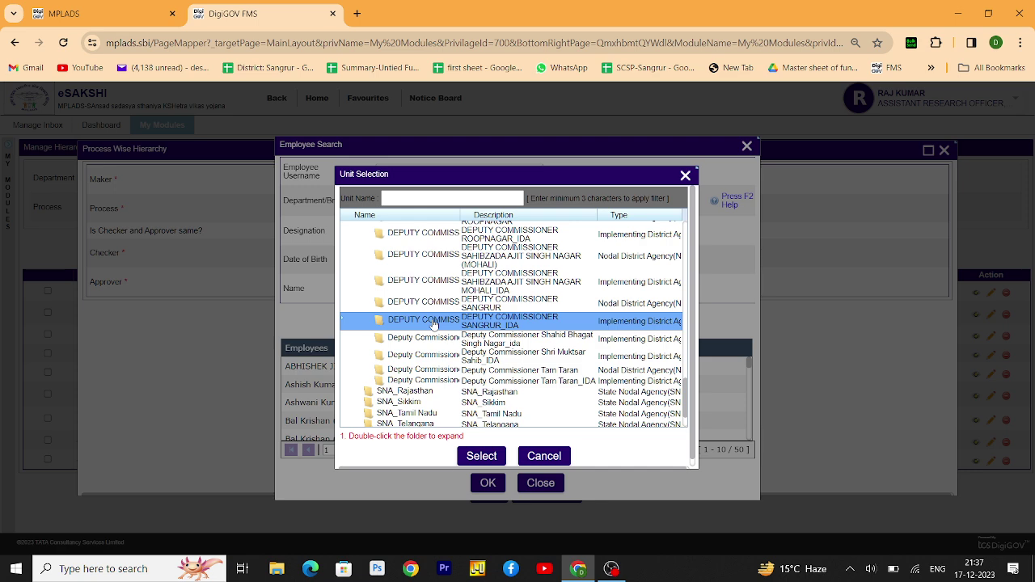
left_click(428, 324)
double_click(429, 322)
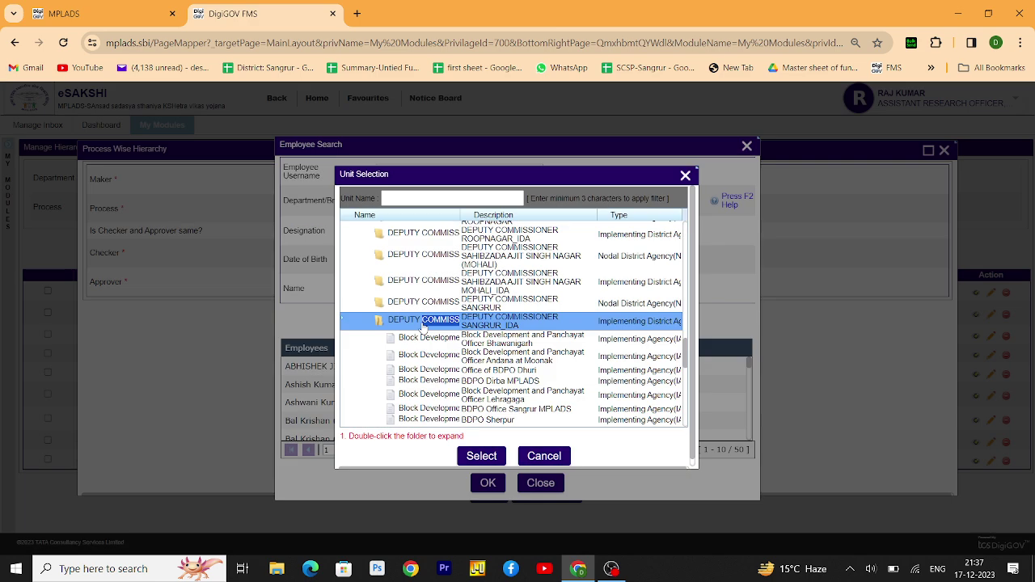
scroll(444, 350, "down", 2)
left_click(508, 354)
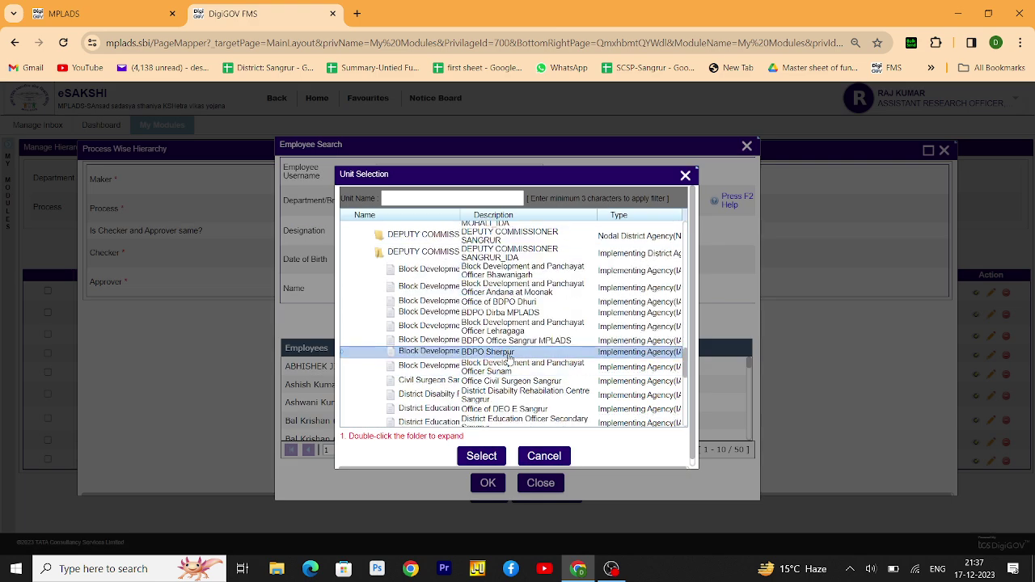
left_click(480, 456)
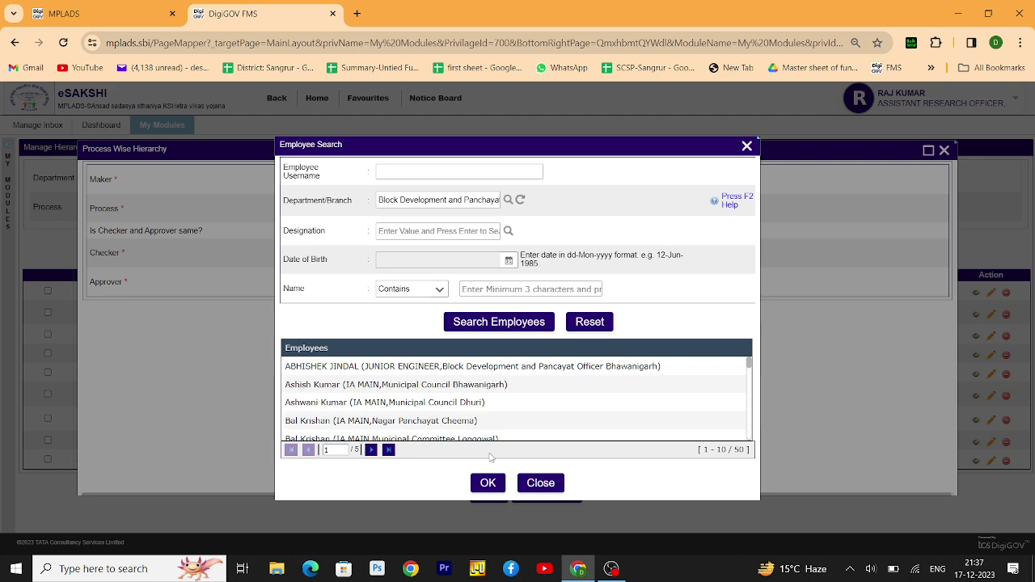
Search BDPO Sherpur employees and set the IA MAKER employee as Maker
left_click(495, 323)
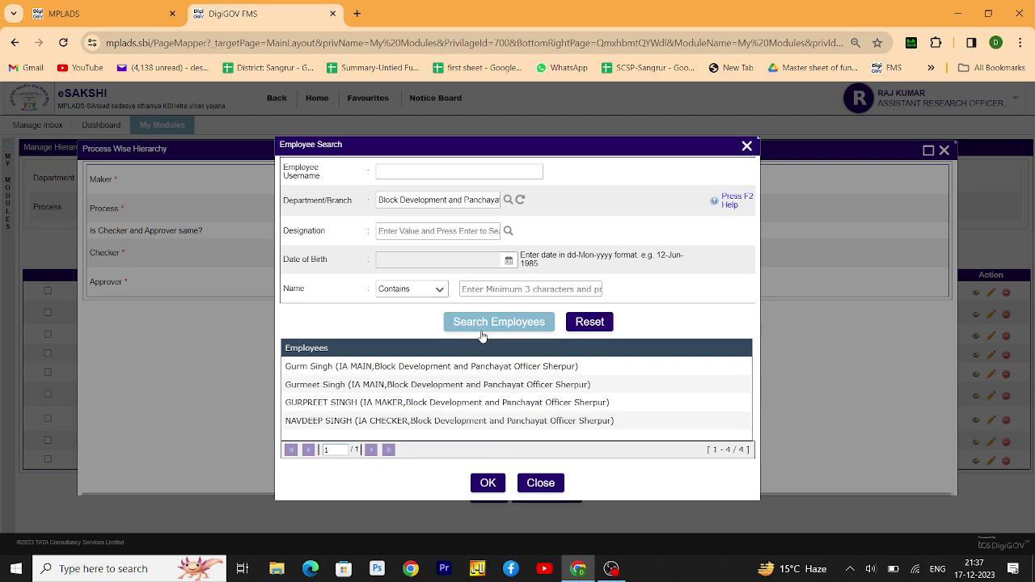
left_click(453, 385)
key("Down")
key("Down")
key("Up")
key("Up")
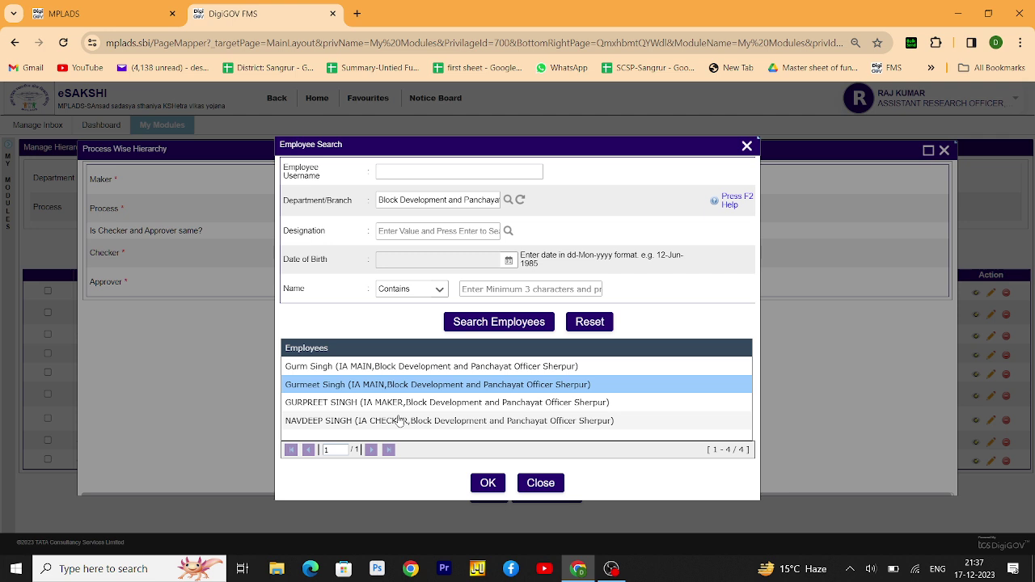
key("Down")
key("Up")
key("Up")
key("Down")
key("Down")
key("Down")
key("Up")
key("Up")
left_click(429, 406)
left_click(444, 425)
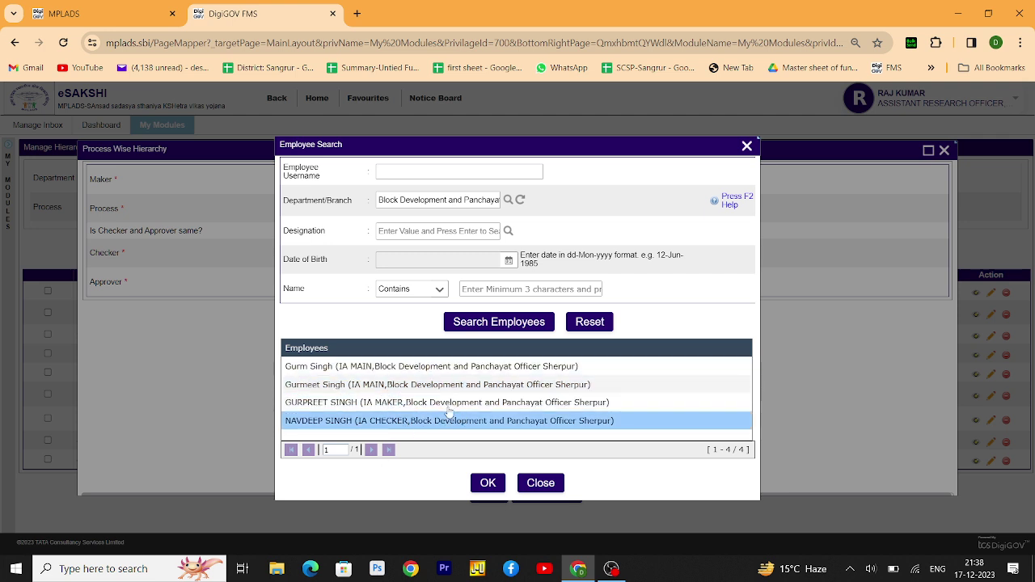
left_click(411, 410)
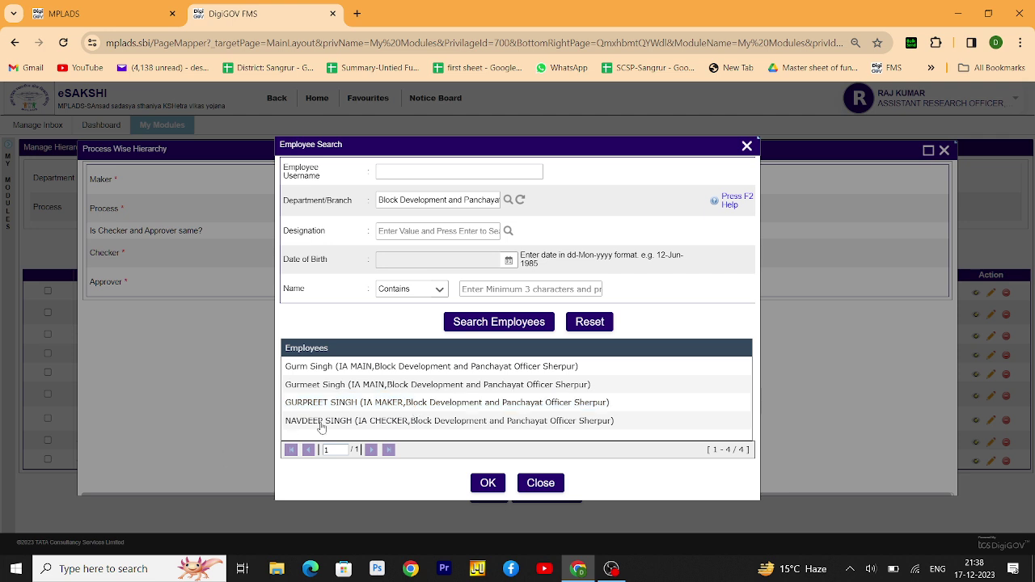
left_click(489, 484)
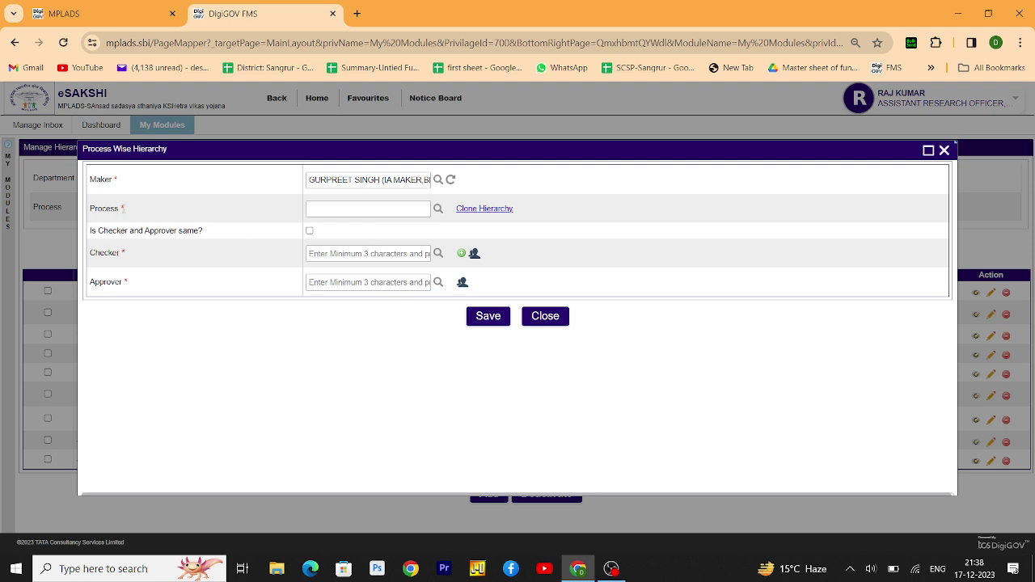
Choose Fund Disbursement from the process list as the hierarchy's Process
left_click_drag(123, 209, 106, 208)
left_click(289, 213)
left_click(438, 210)
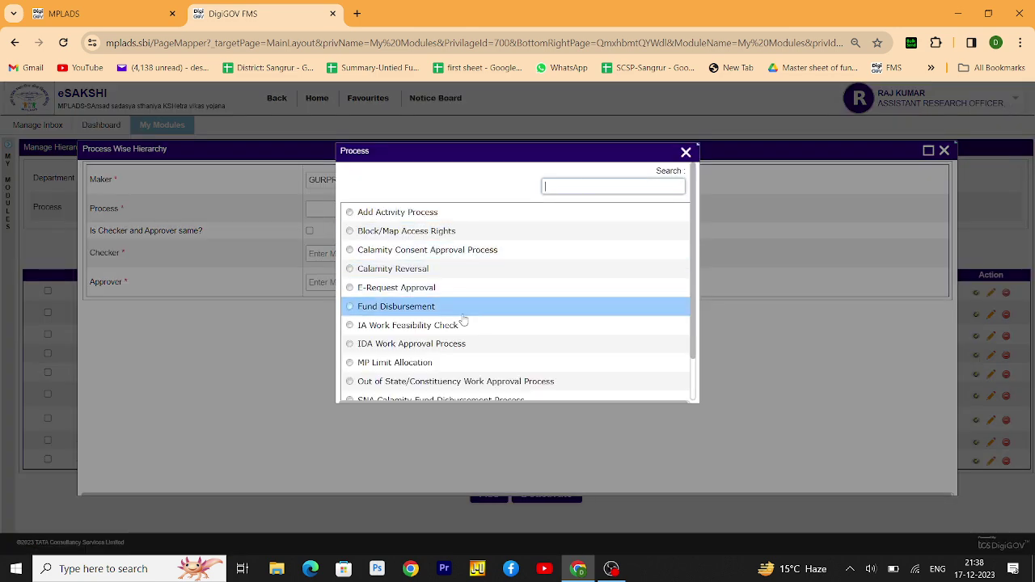
left_click(505, 312)
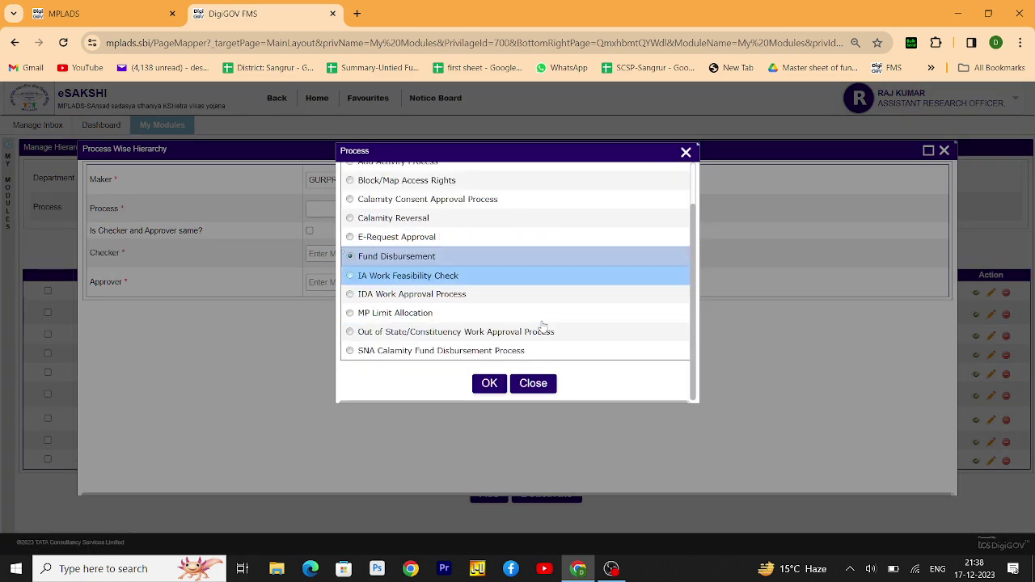
left_click(488, 384)
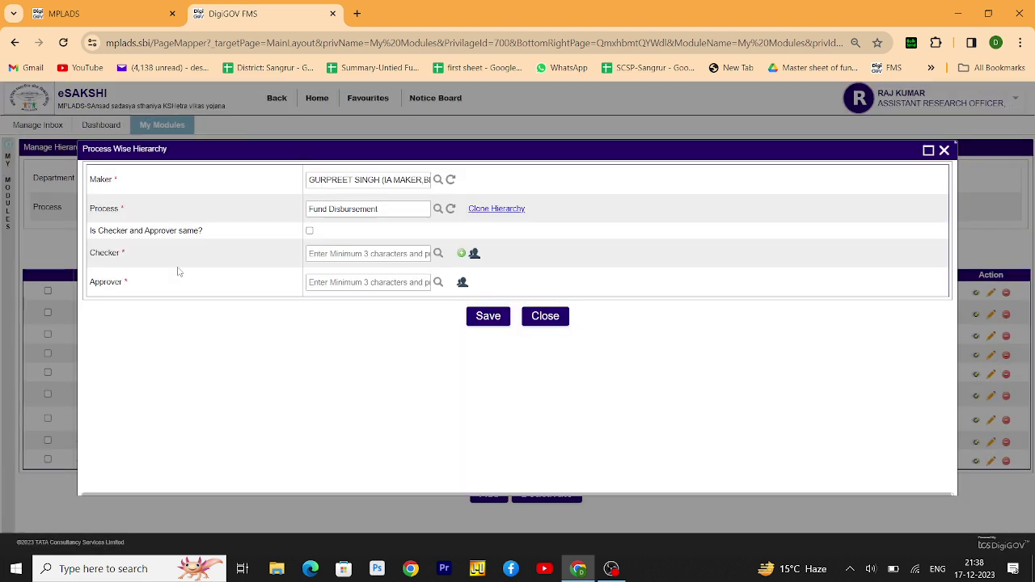
For the Checker, locate BDPO Sherpur under DEPUTY COMMISSIONER SANGRUR_IDA in the unit tree
left_click(437, 254)
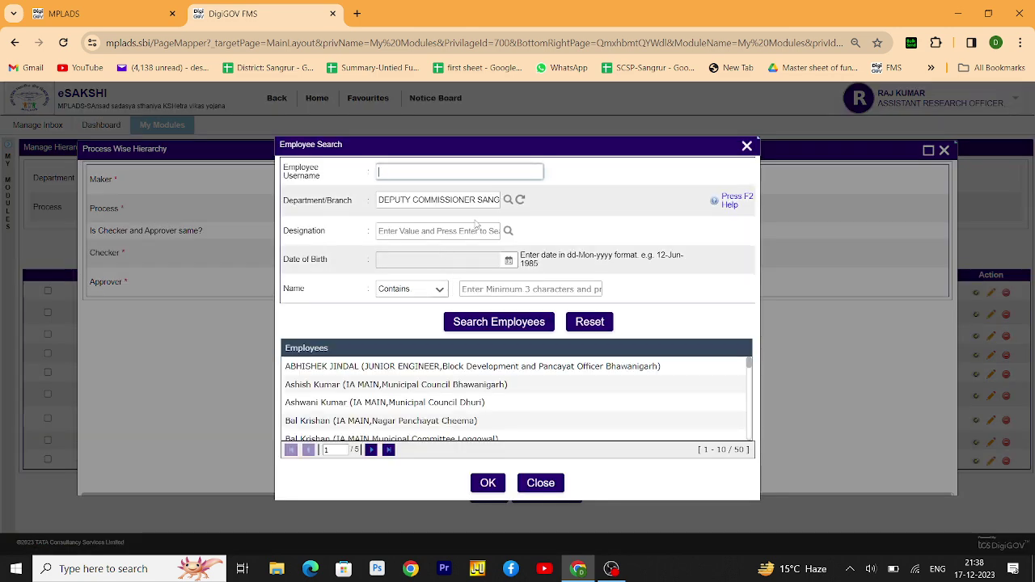
left_click(507, 202)
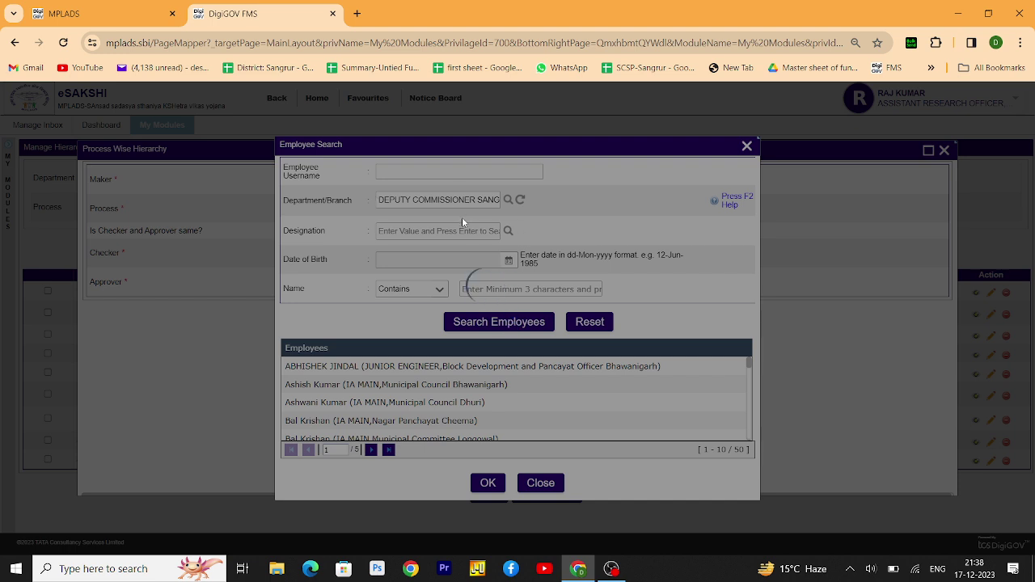
scroll(485, 324, "down", 5)
left_click(469, 344)
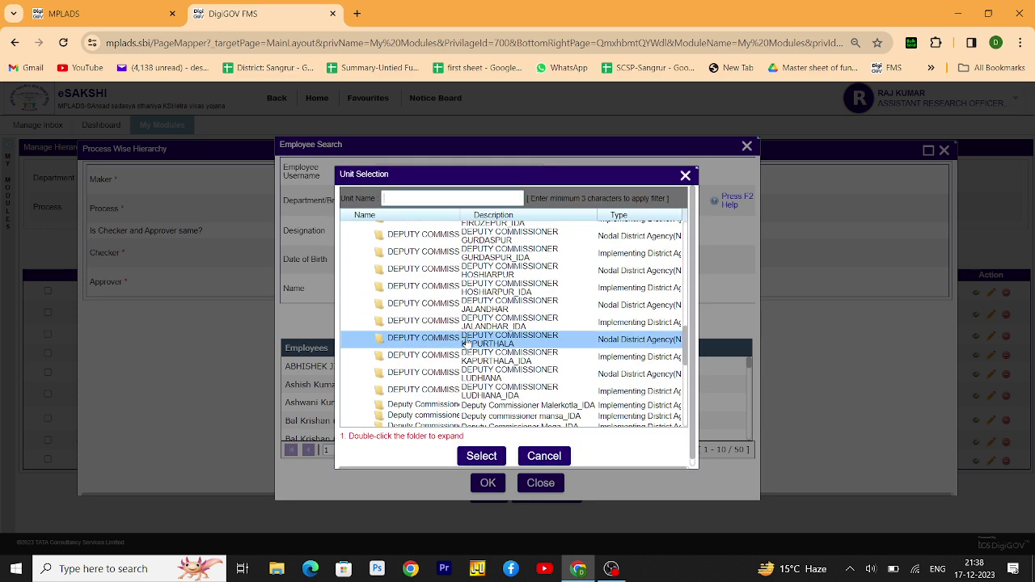
left_click(499, 373)
scroll(505, 381, "down", 5)
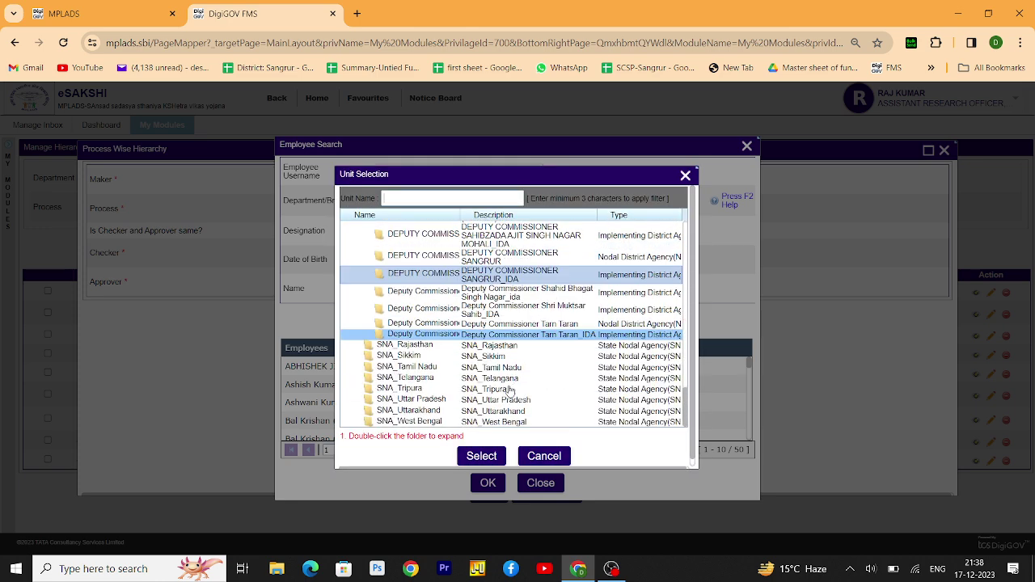
left_click(471, 257)
left_click(435, 275)
double_click(435, 275)
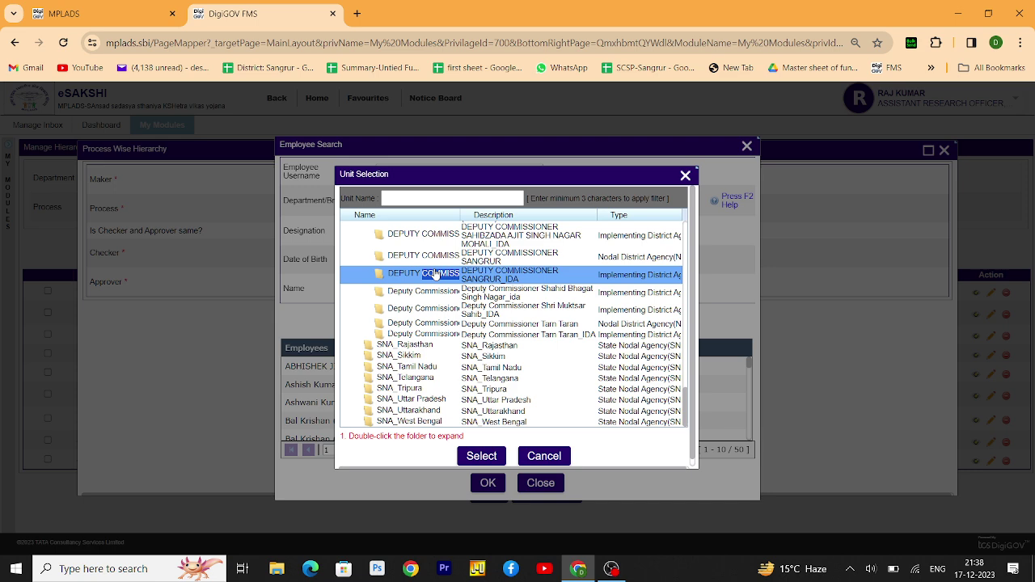
scroll(485, 323, "down", 3)
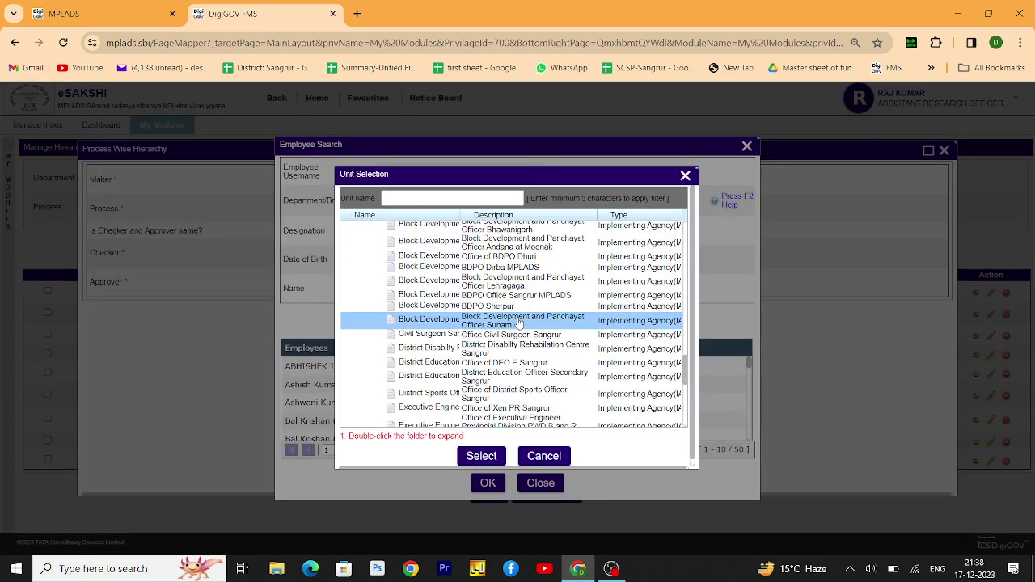
left_click(508, 268)
left_click(503, 307)
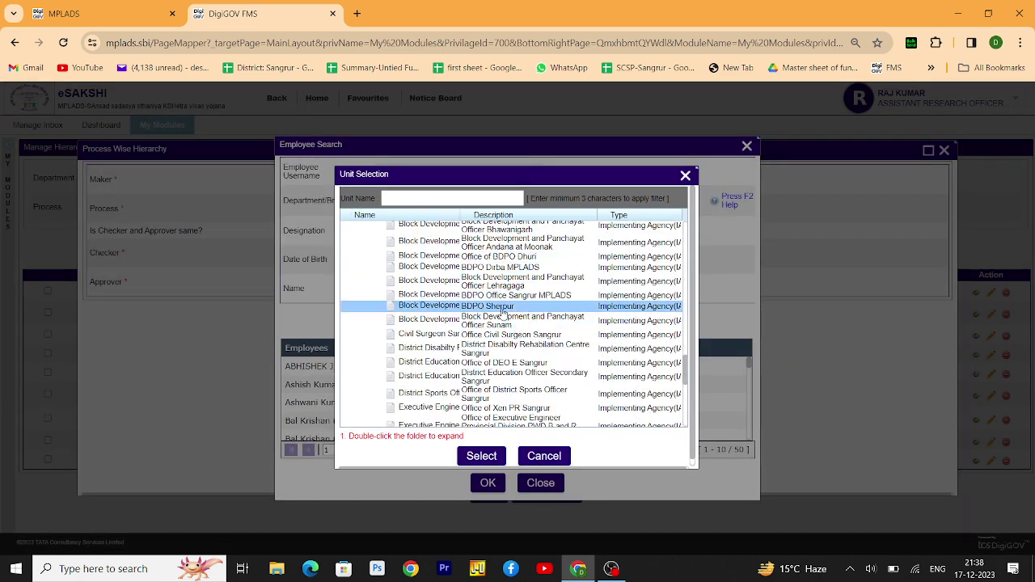
Filter by BDPO Sherpur and set the IA CHECKER employee as Checker
left_click(488, 460)
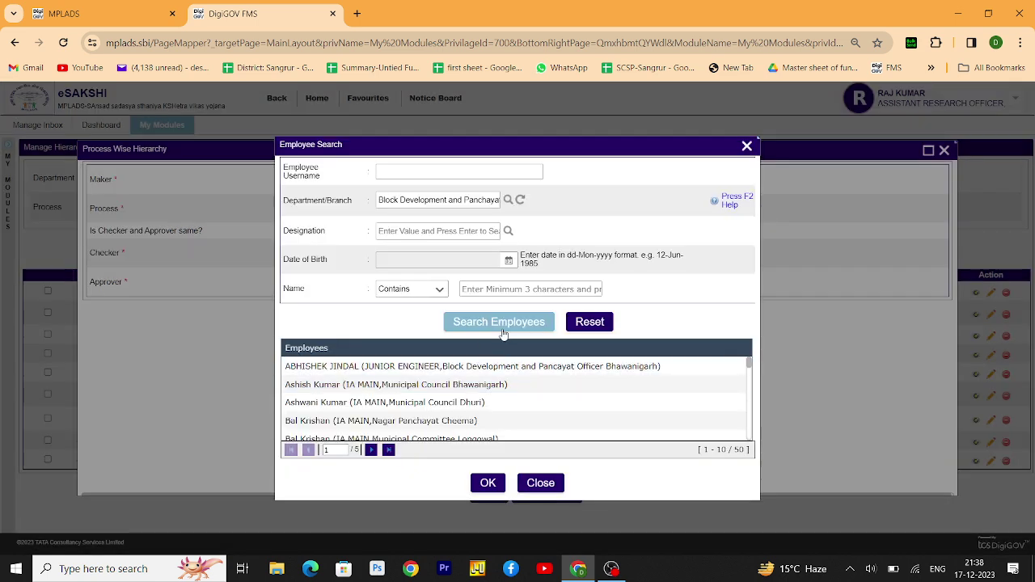
left_click(502, 328)
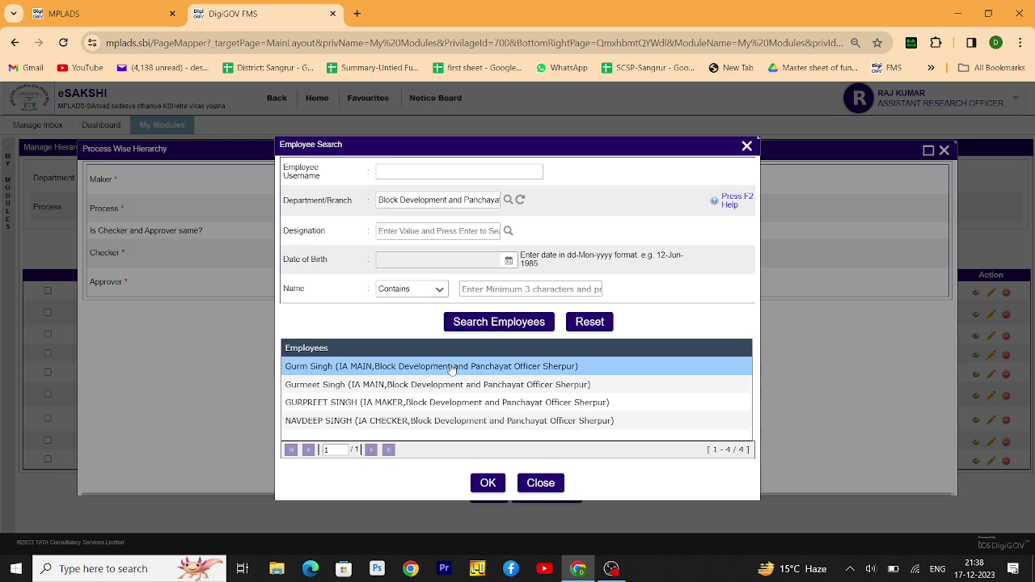
left_click(397, 422)
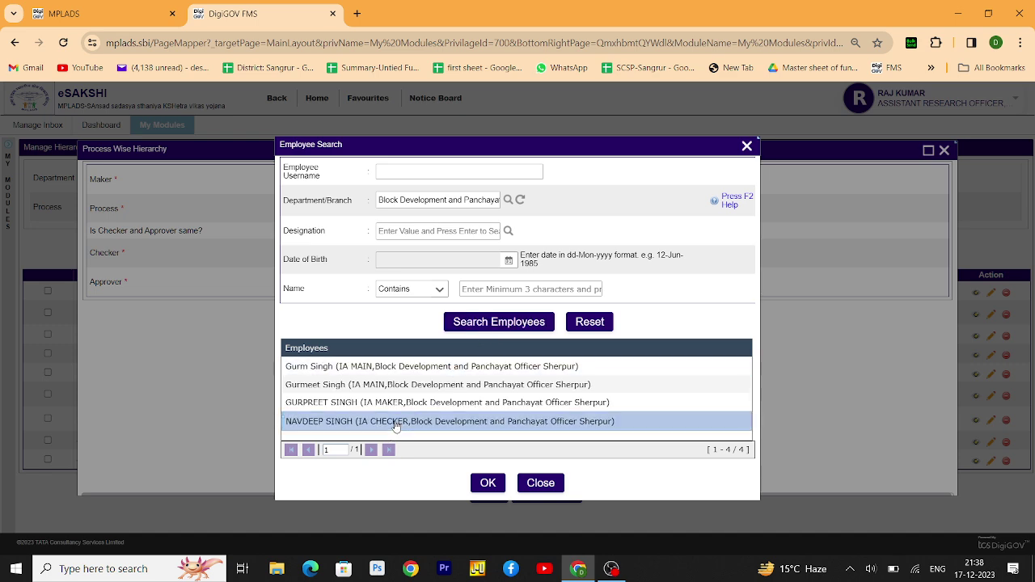
left_click(489, 483)
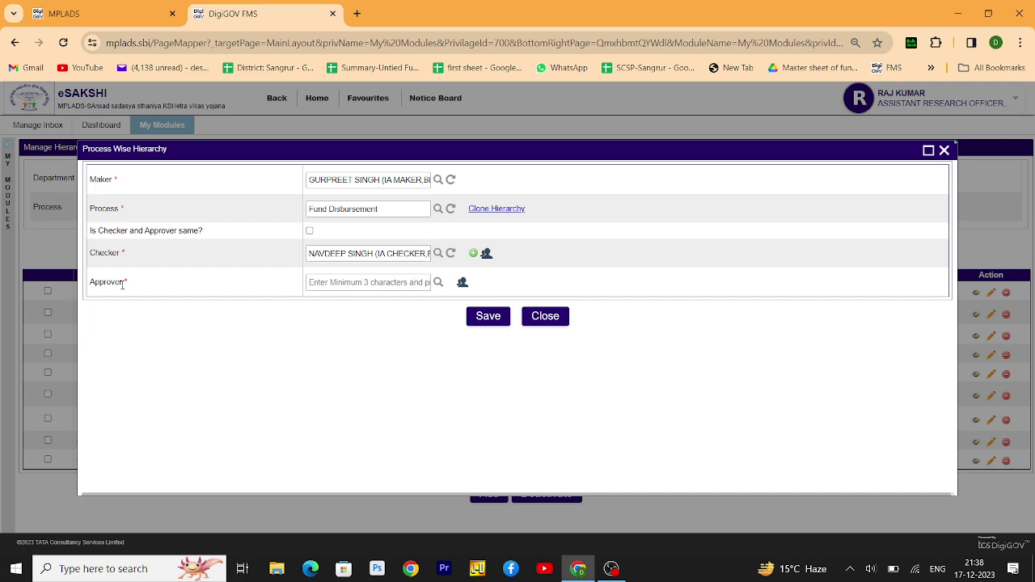
Filter Approver candidates by BDPO Sherpur and set the IA MAIN employee as Approver
left_click_drag(128, 287, 89, 283)
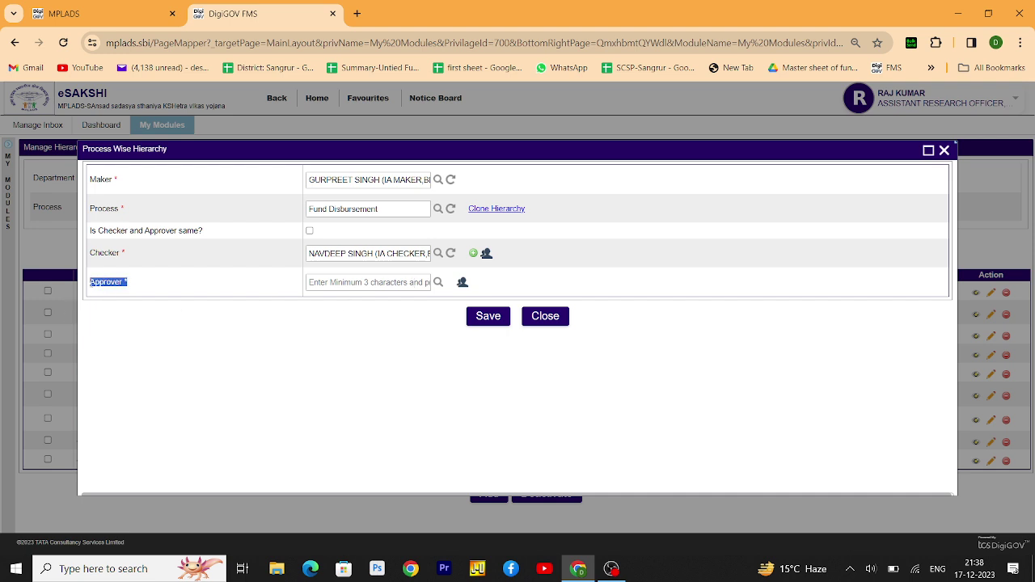
left_click(439, 283)
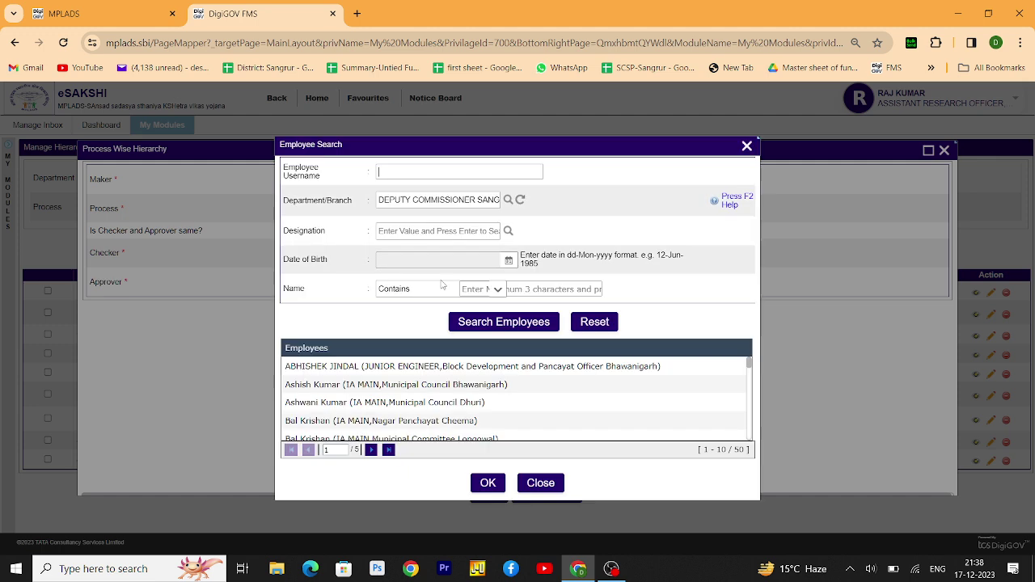
left_click(507, 202)
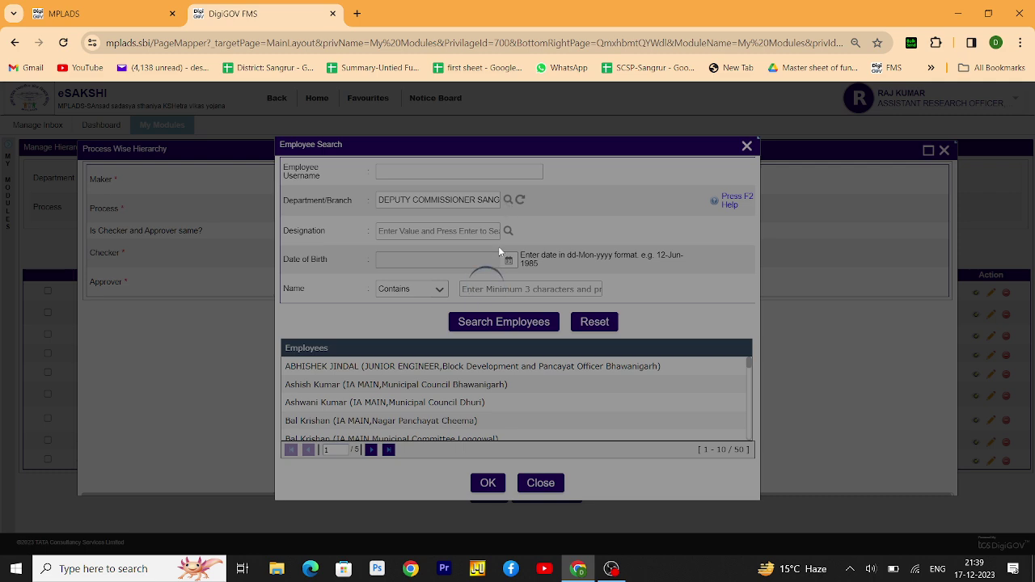
scroll(495, 310, "down", 5)
scroll(495, 310, "down", 10)
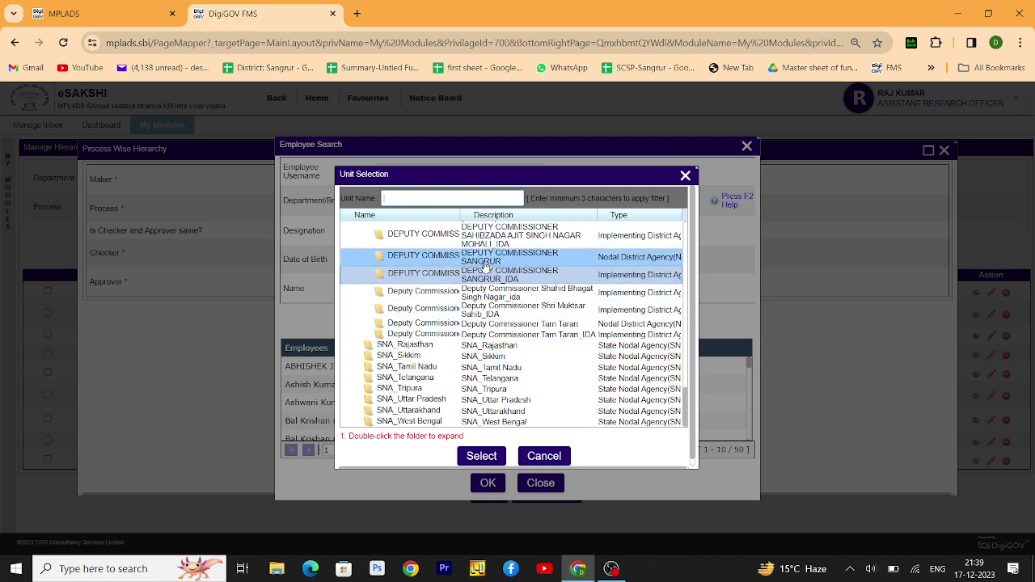
triple_click(459, 272)
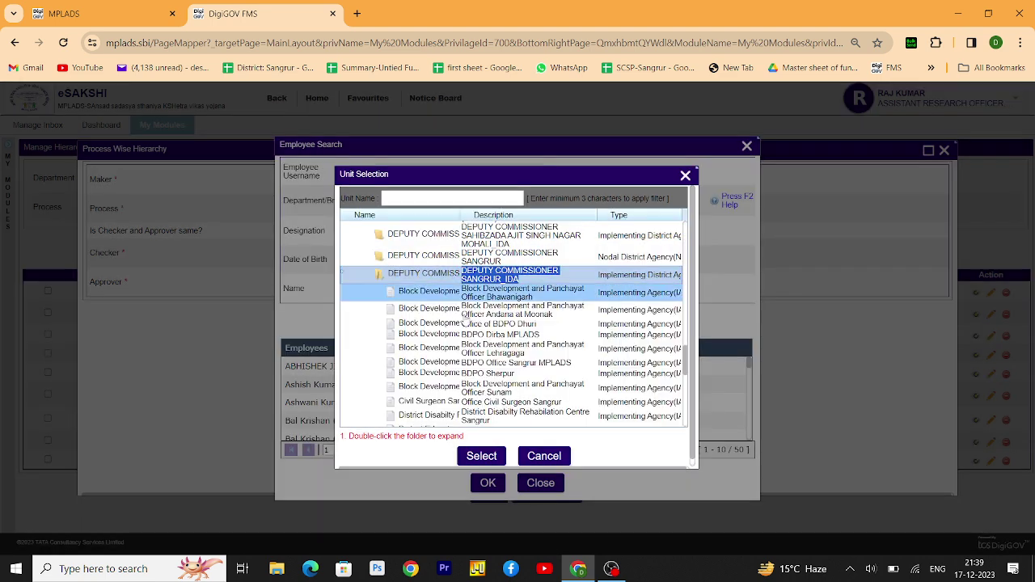
left_click(506, 375)
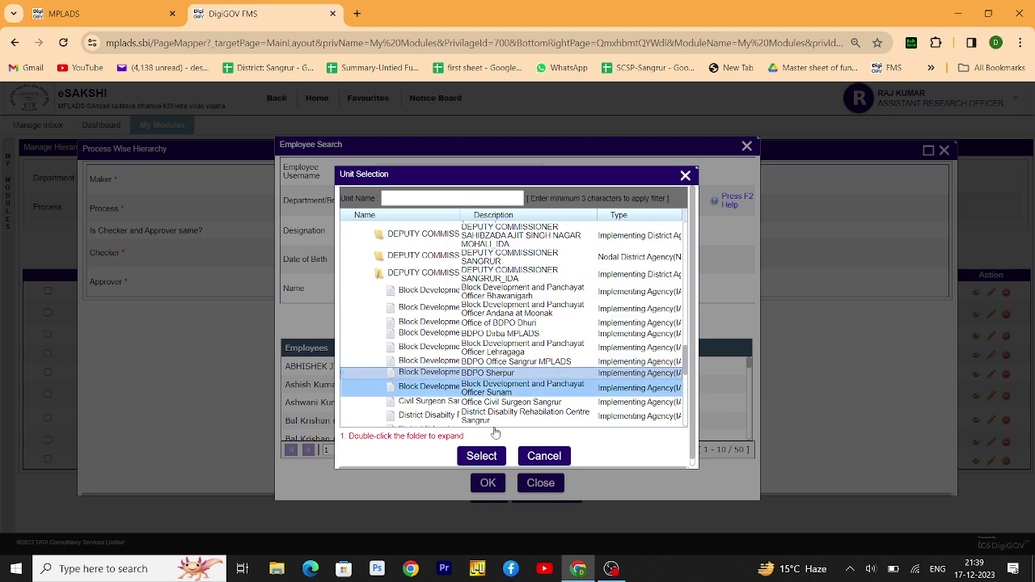
left_click(486, 458)
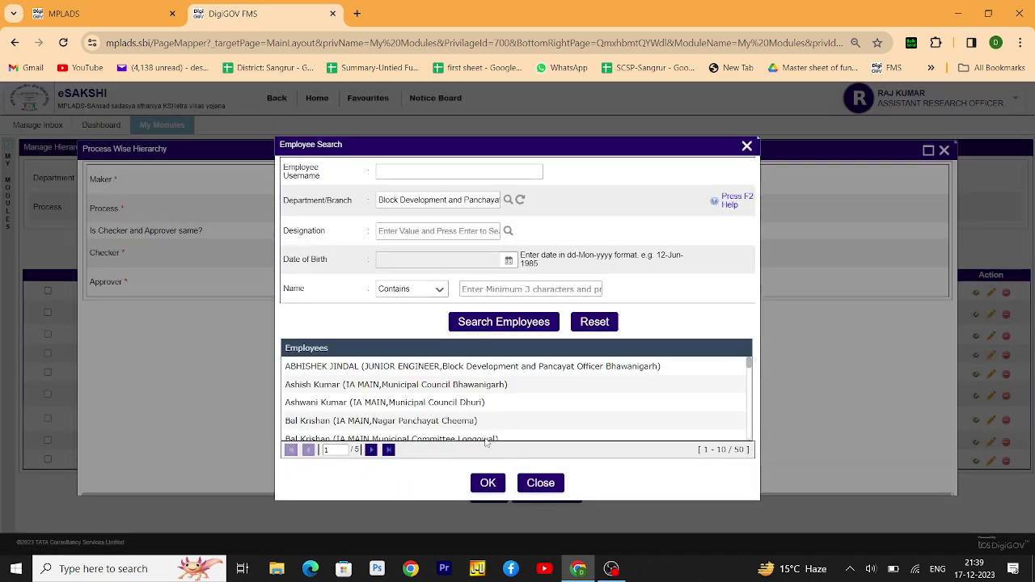
left_click(475, 322)
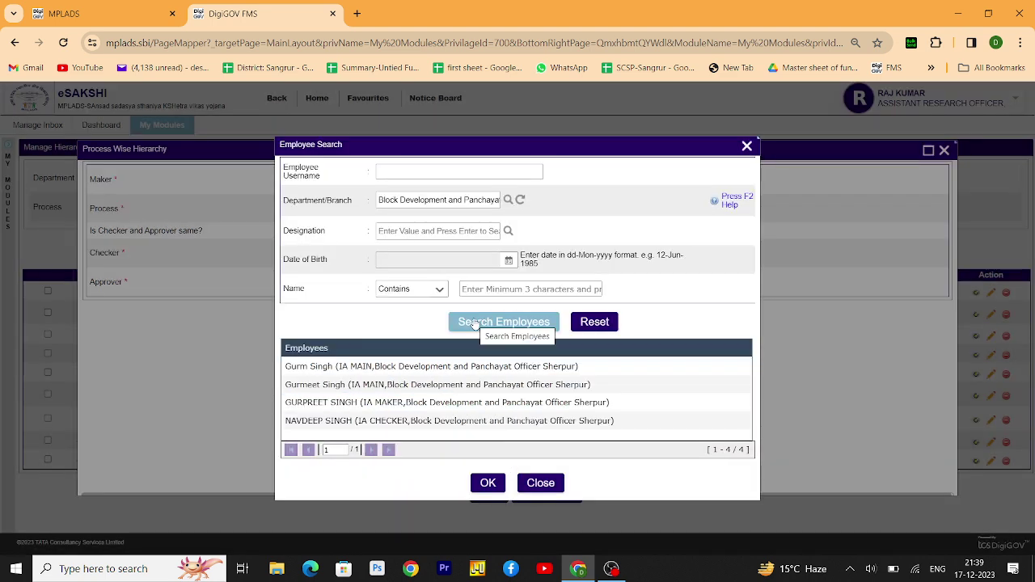
left_click(416, 388)
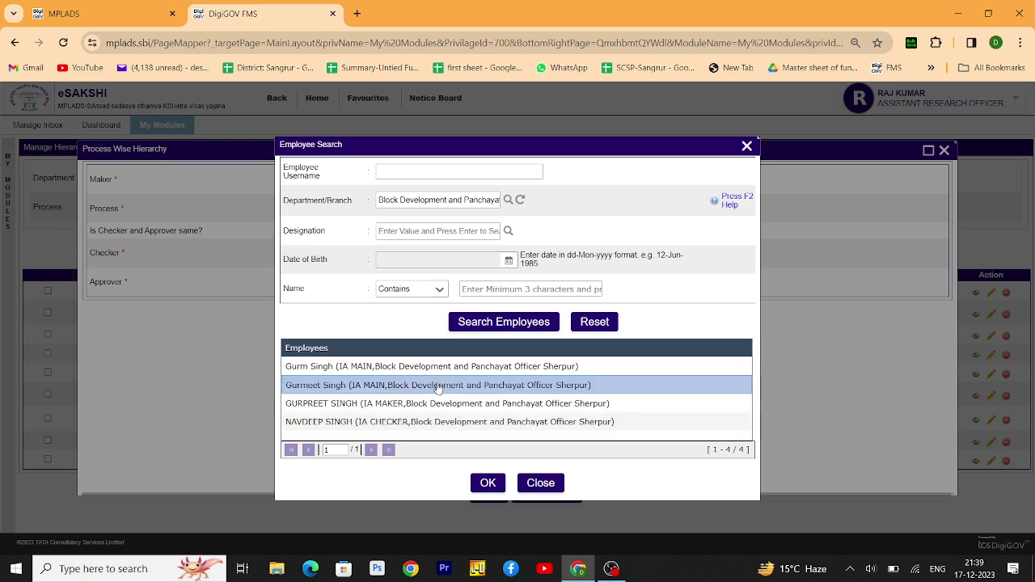
left_click(488, 483)
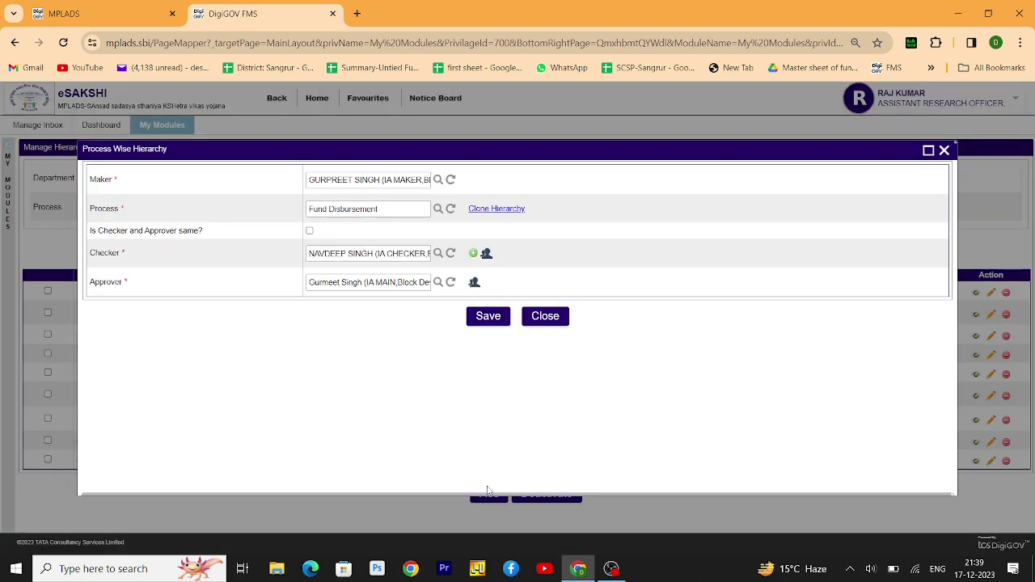
Save the hierarchy, dismiss the 'Hierarchy is already configured' alert, and close the form
left_click(474, 322)
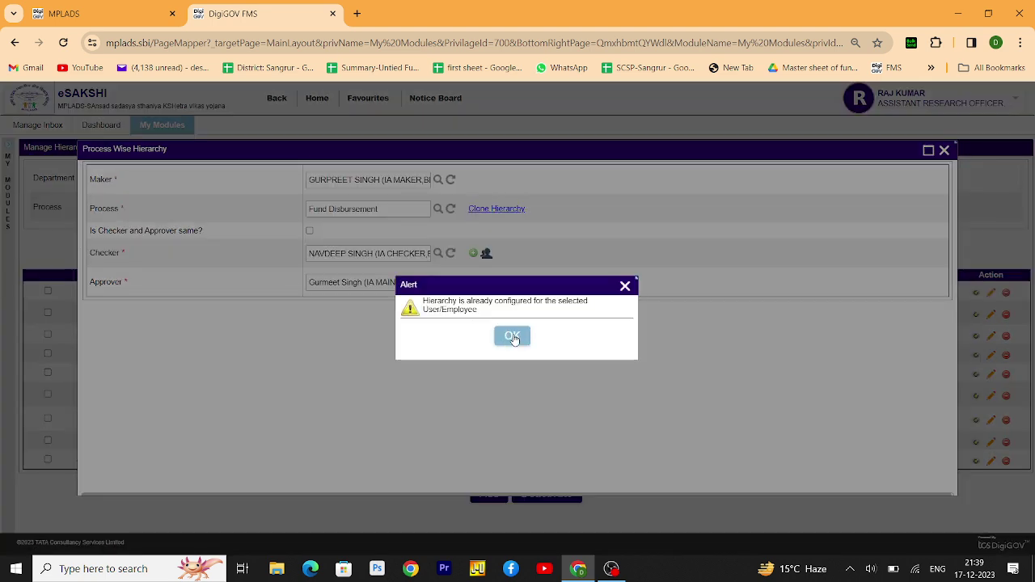
left_click_drag(413, 305, 607, 303)
left_click(459, 324)
left_click_drag(419, 304, 605, 306)
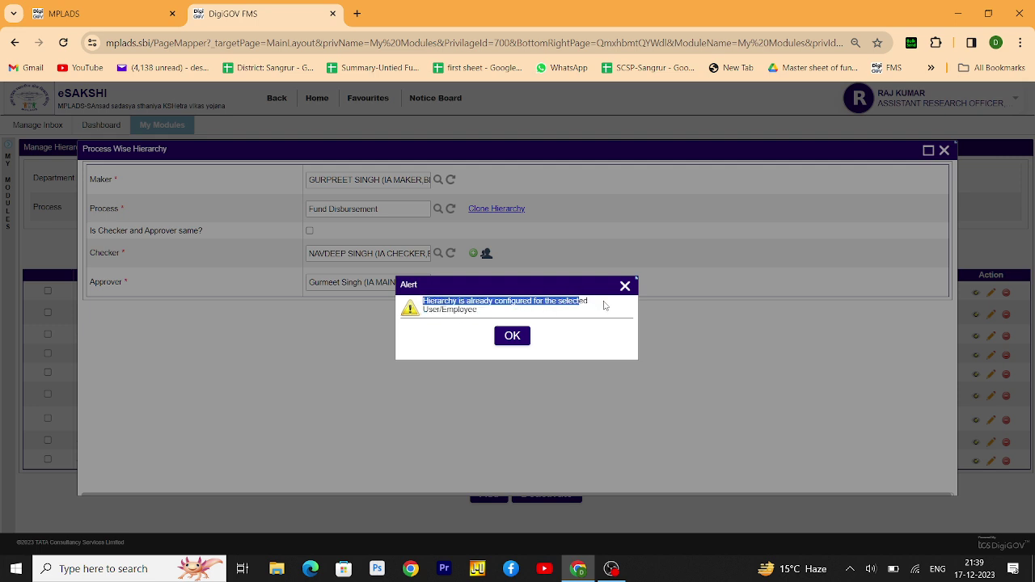
left_click(524, 341)
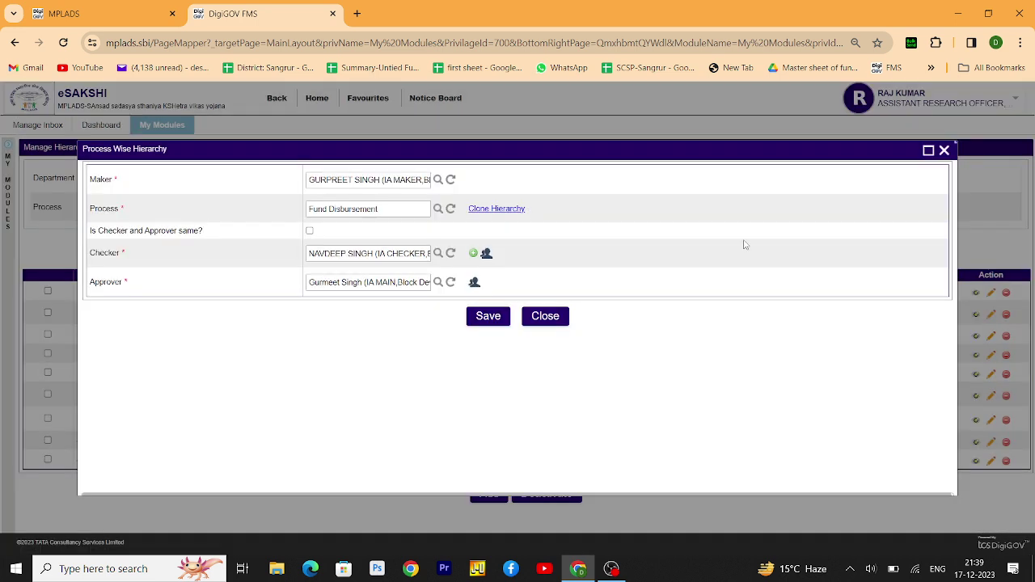
left_click(944, 152)
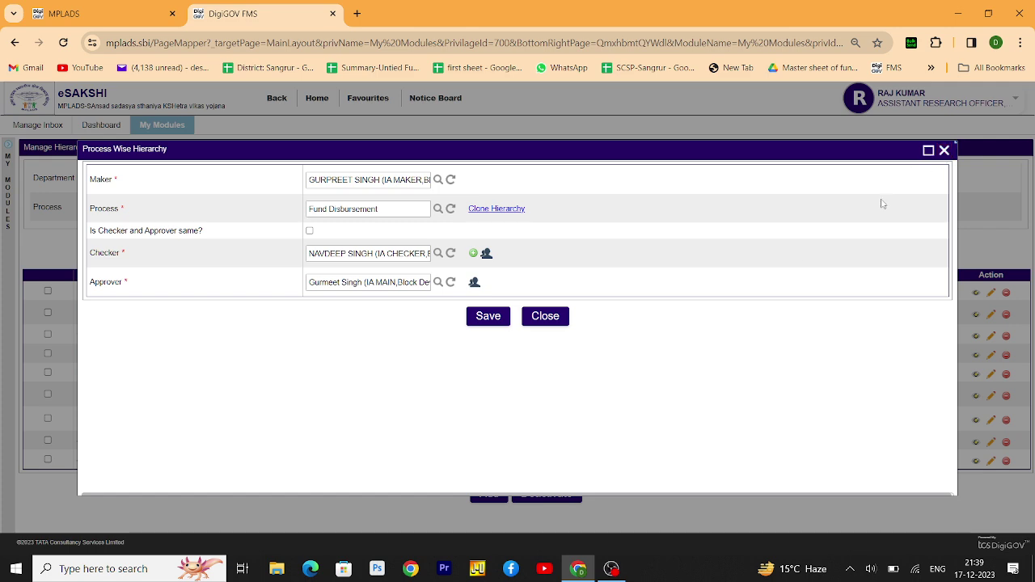